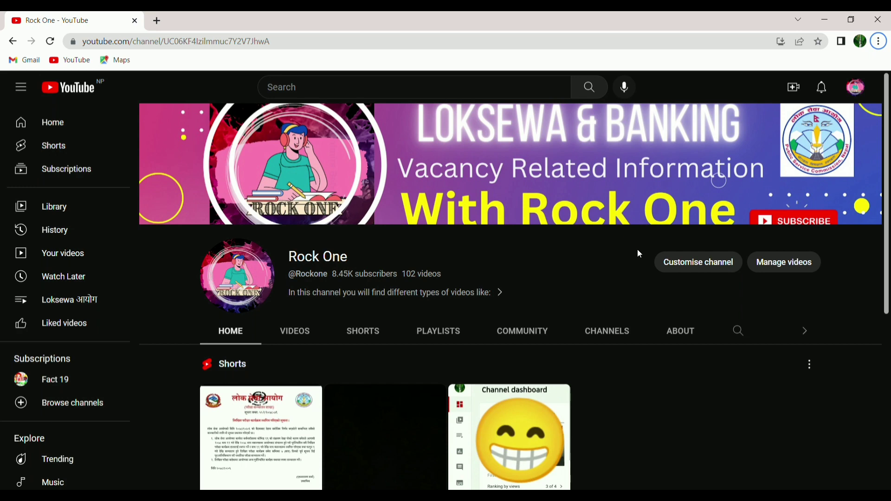
# - Browse the Rock One channel home page and open the video on how to apply for the Nabil Bank vacancy
pyautogui.scroll(-5, 640, 255)
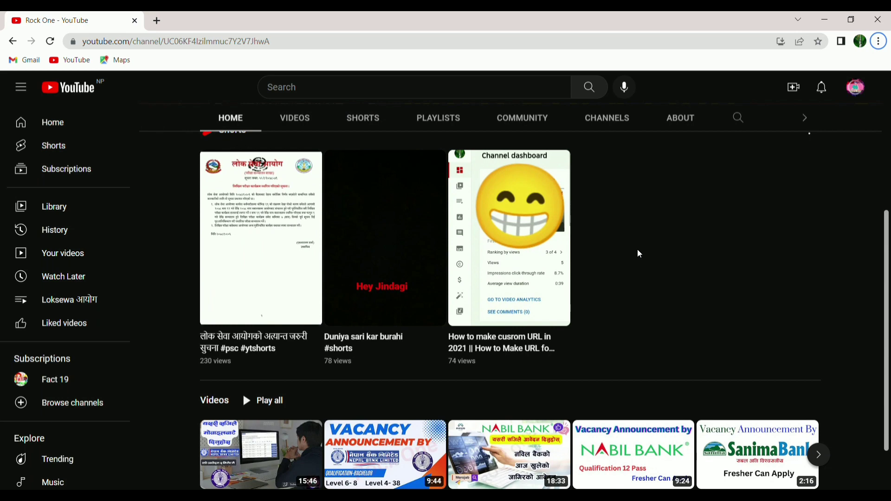
pyautogui.scroll(-1, 639, 255)
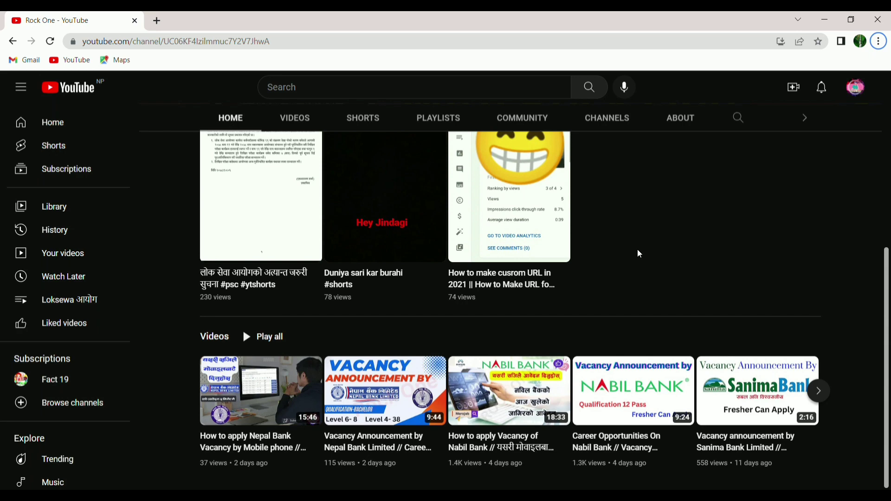
pyautogui.scroll(5, 639, 254)
pyautogui.scroll(-4, 639, 254)
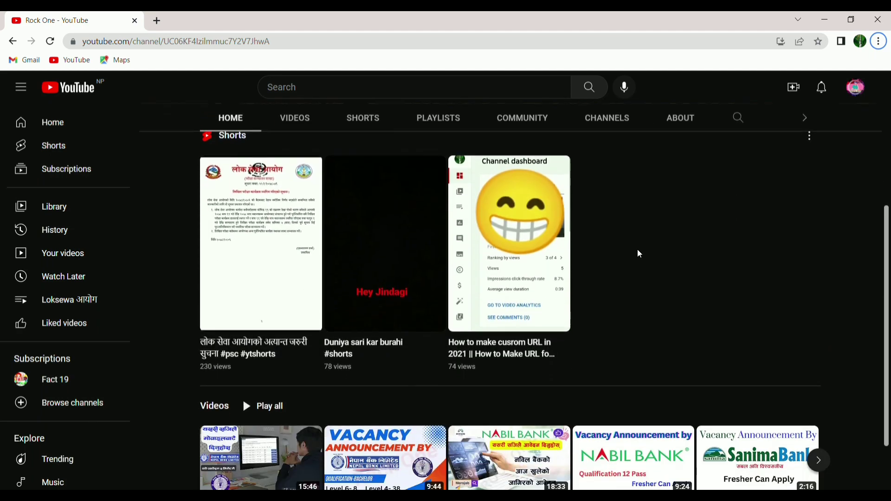
pyautogui.scroll(-2, 639, 254)
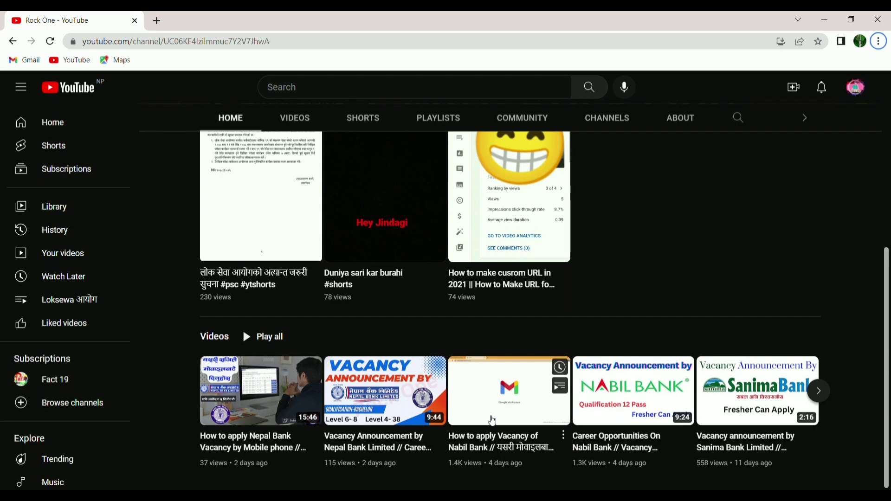
pyautogui.click(492, 421)
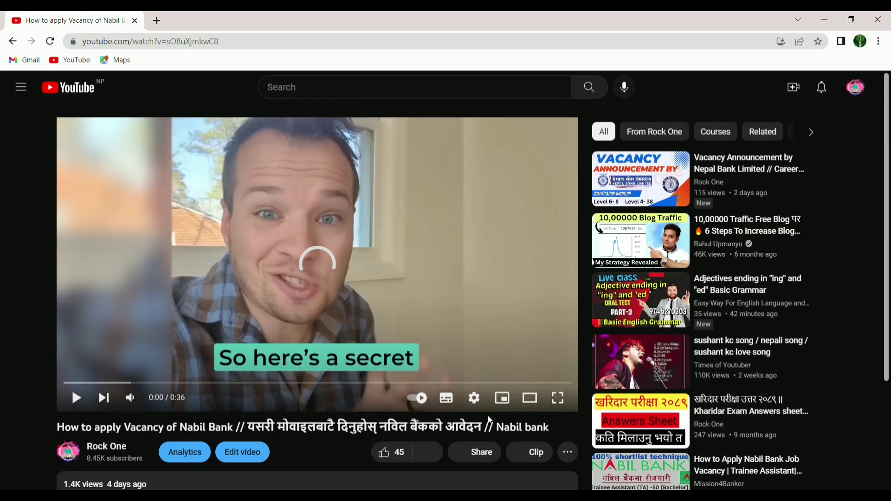
# - Download the application letter through the link in the expanded video description and open the file in Word
pyautogui.scroll(-4, 490, 421)
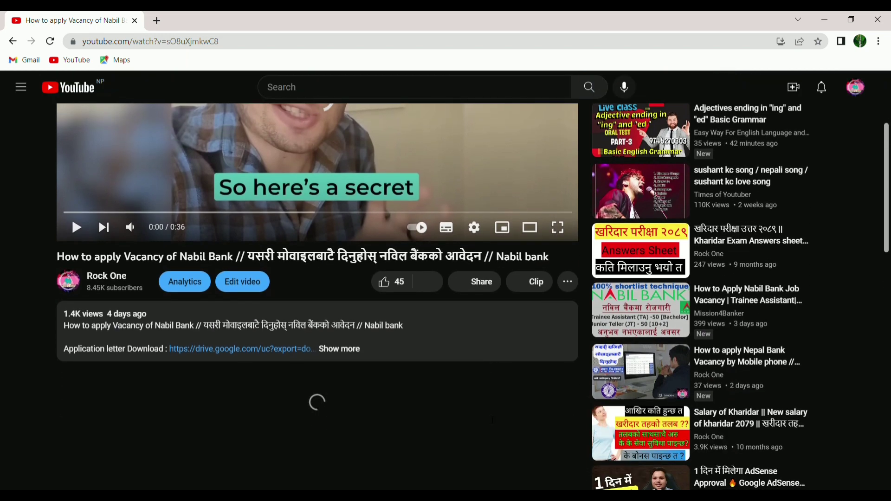
pyautogui.click(358, 355)
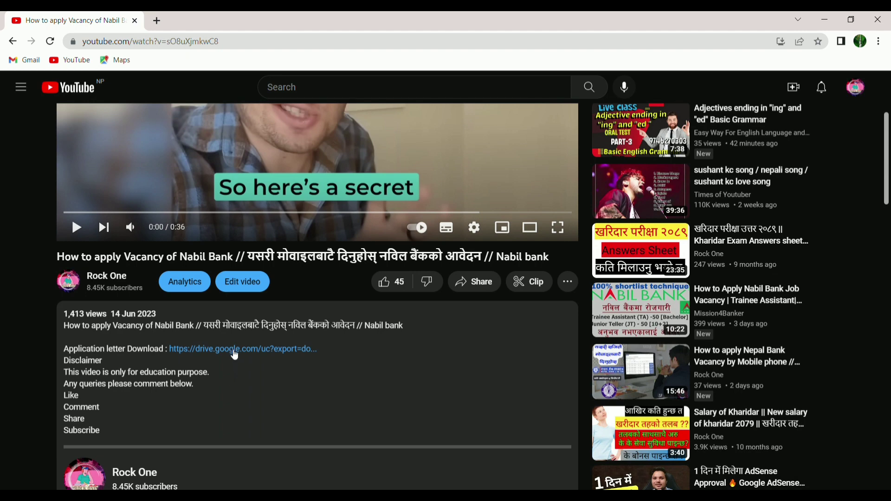
pyautogui.click(234, 355)
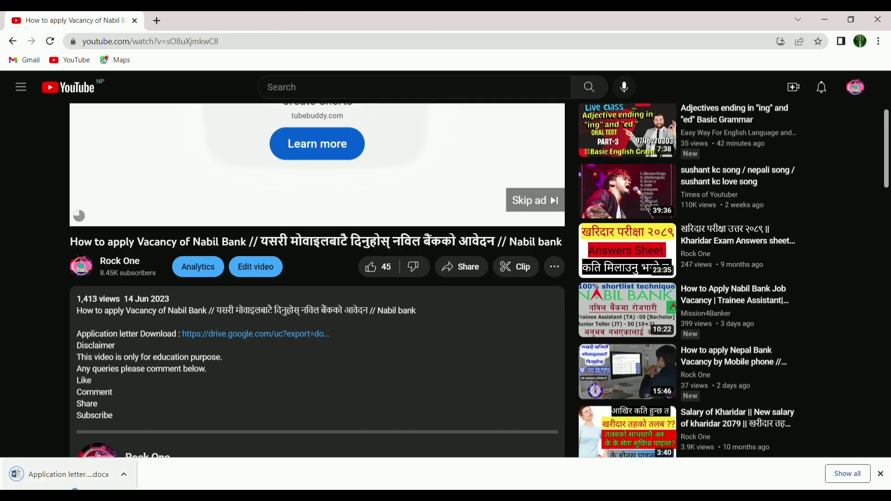
pyautogui.click(68, 478)
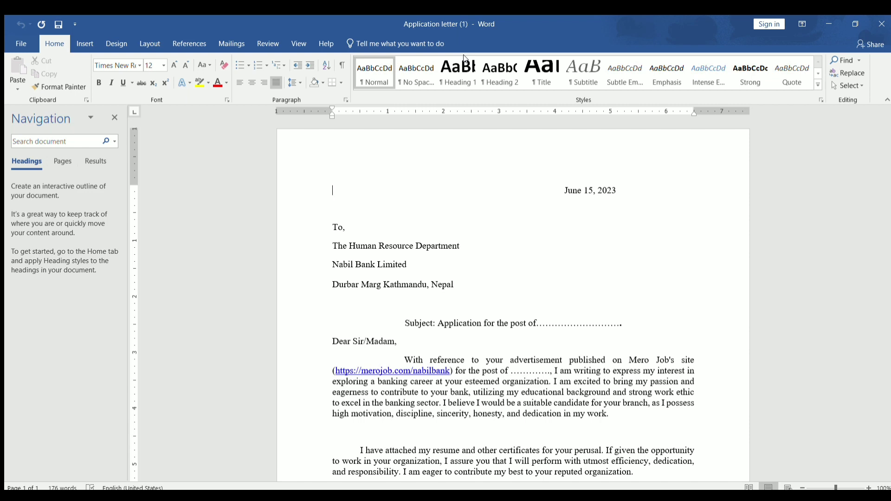
# - Examine the application letter from the date to the signature lines, highlighting the bank's name and address
pyautogui.scroll(-1, 513, 175)
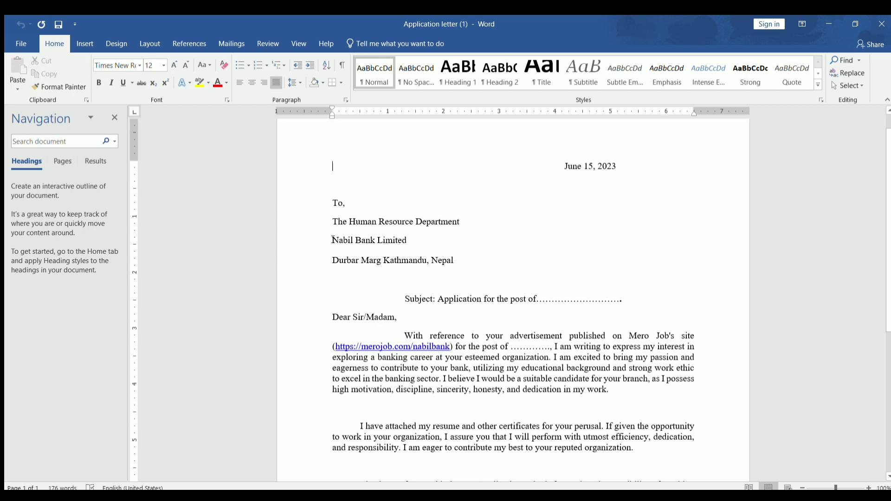
pyautogui.moveTo(333, 240); pyautogui.dragTo(421, 256)
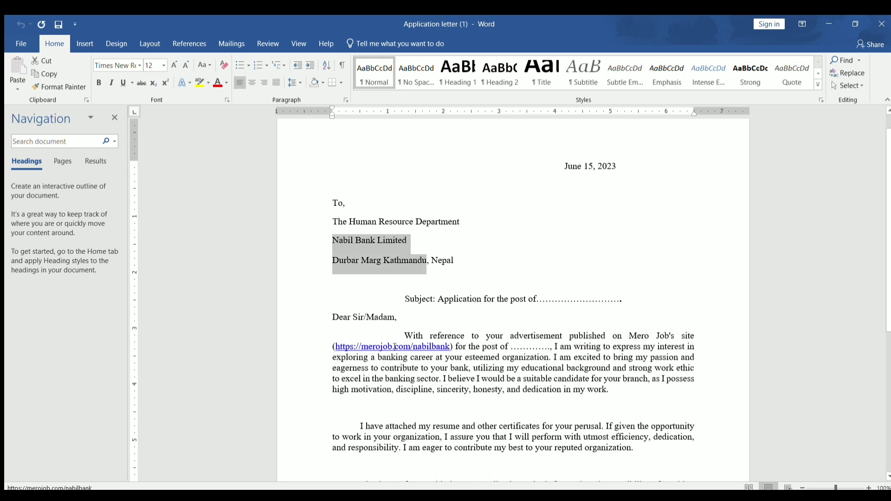
pyautogui.scroll(-3, 394, 347)
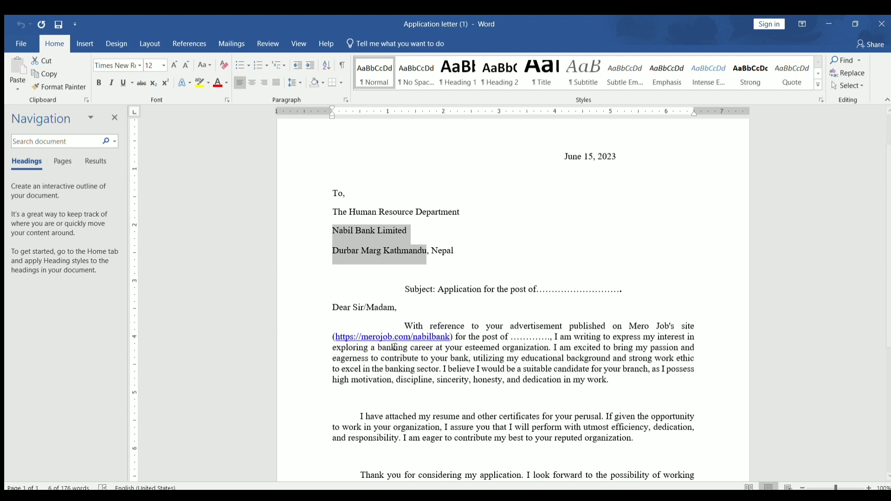
pyautogui.scroll(-3, 394, 346)
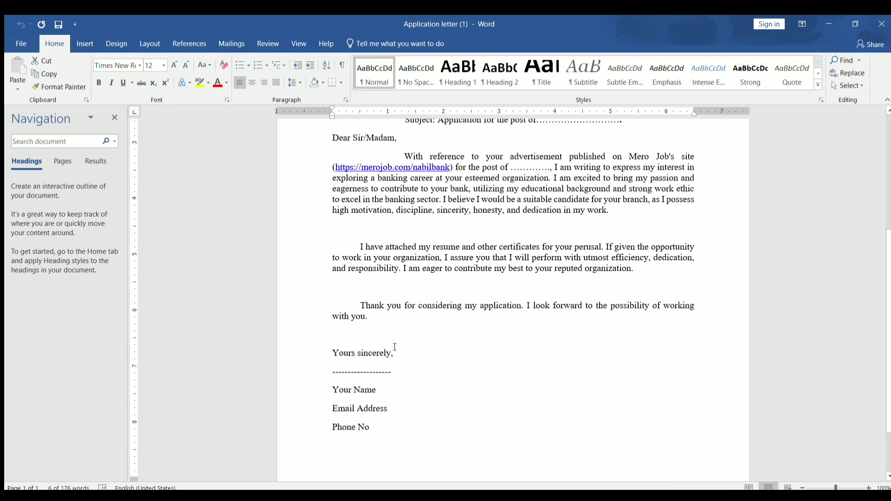
pyautogui.scroll(2, 395, 347)
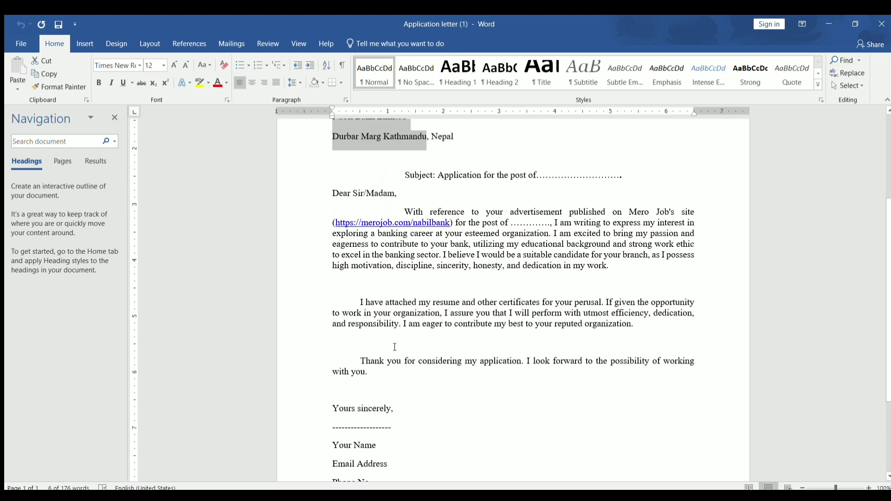
pyautogui.scroll(2, 553, 198)
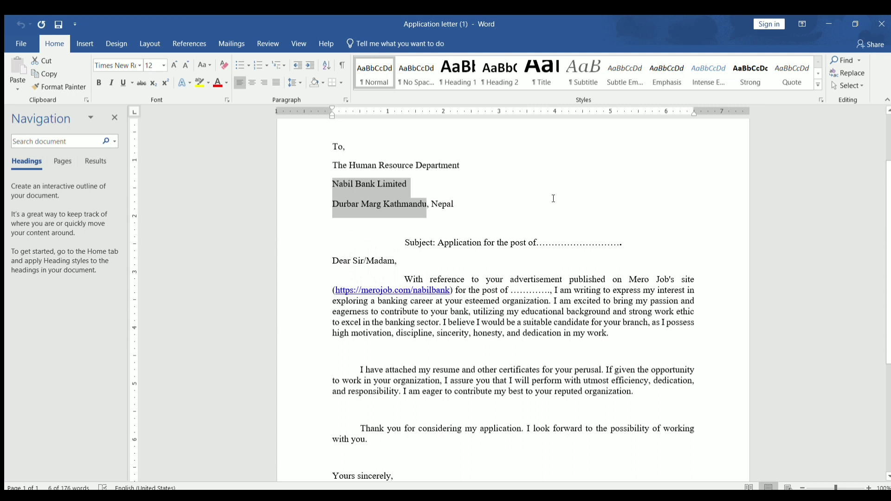
pyautogui.scroll(2, 554, 198)
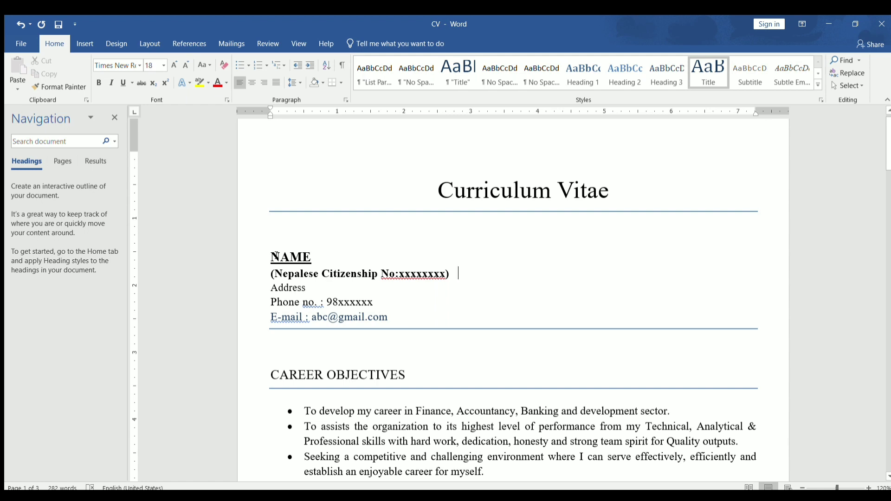
# - Examine the CV's contact header, Career Objectives and Personal Profile sections
pyautogui.scroll(-1, 276, 257)
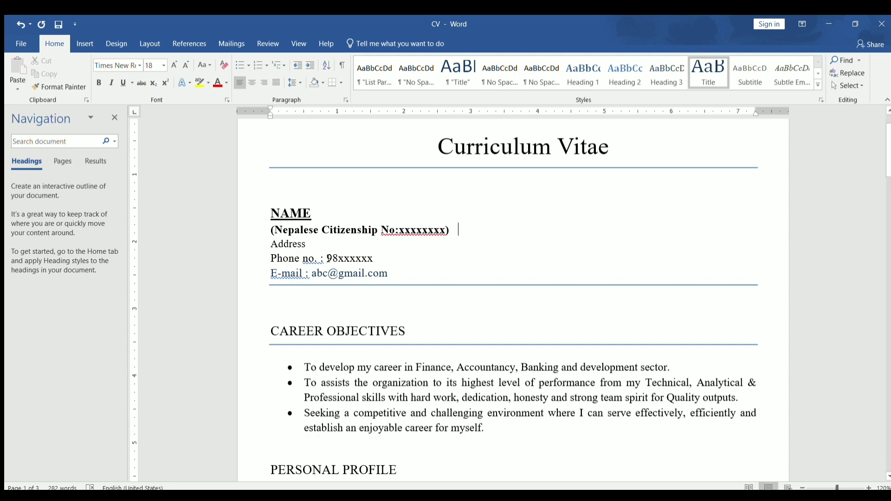
pyautogui.click(318, 259)
pyautogui.scroll(-3, 374, 260)
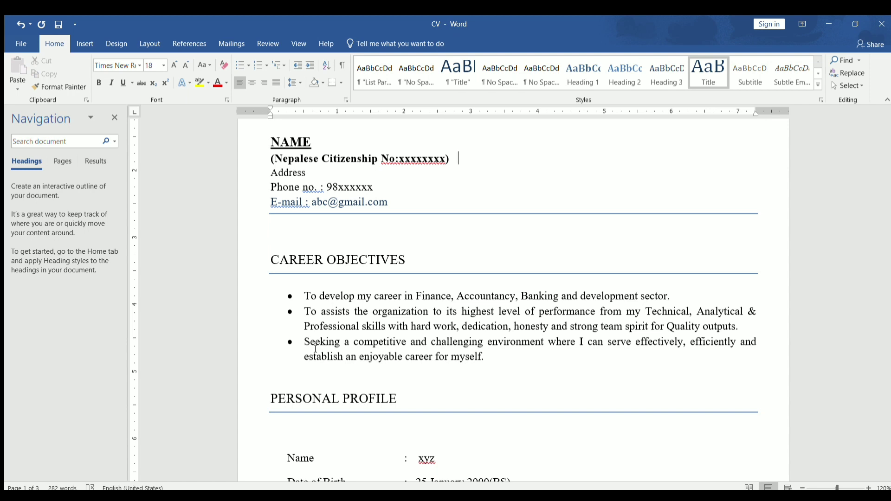
pyautogui.scroll(-1, 316, 349)
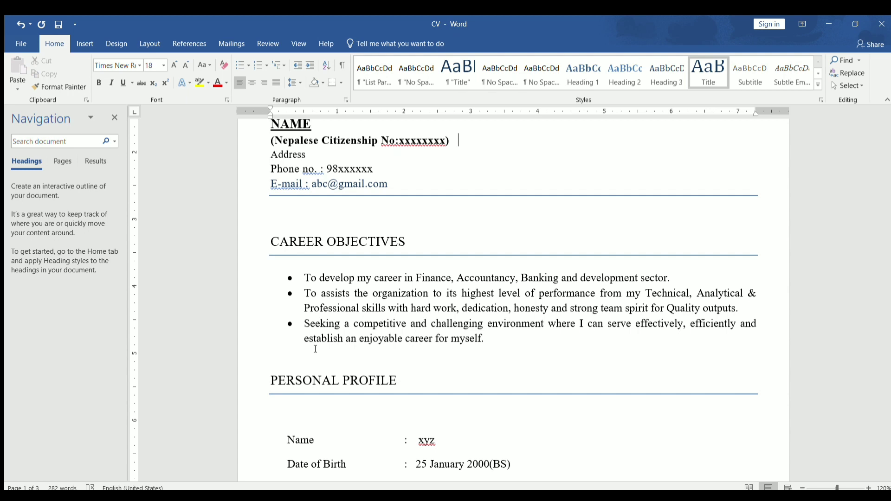
pyautogui.scroll(-1, 316, 349)
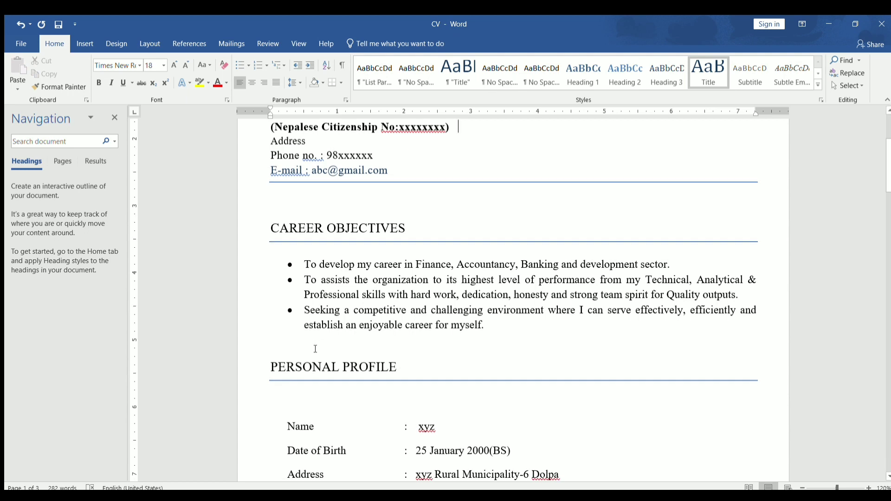
pyautogui.scroll(-3, 316, 349)
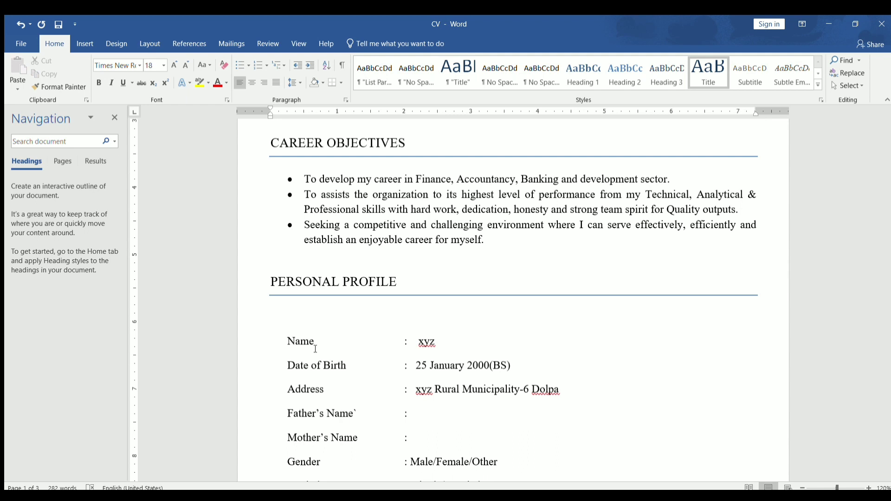
pyautogui.scroll(-5, 316, 349)
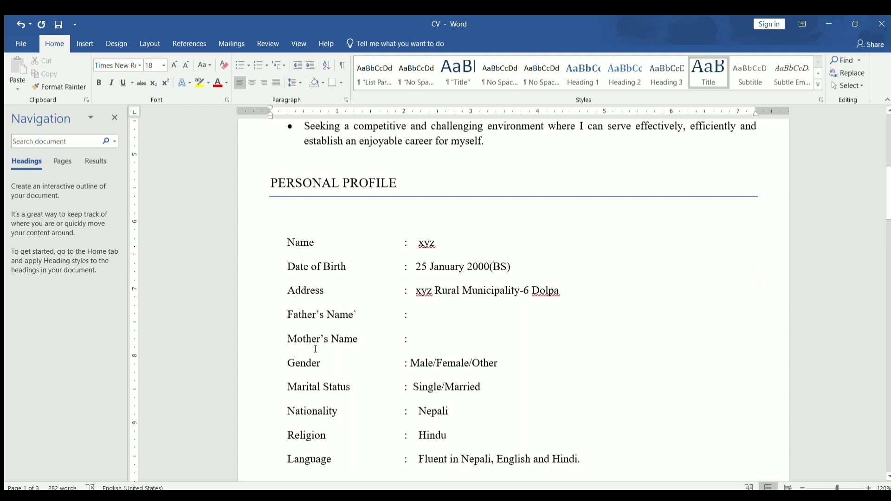
pyautogui.scroll(-3, 315, 349)
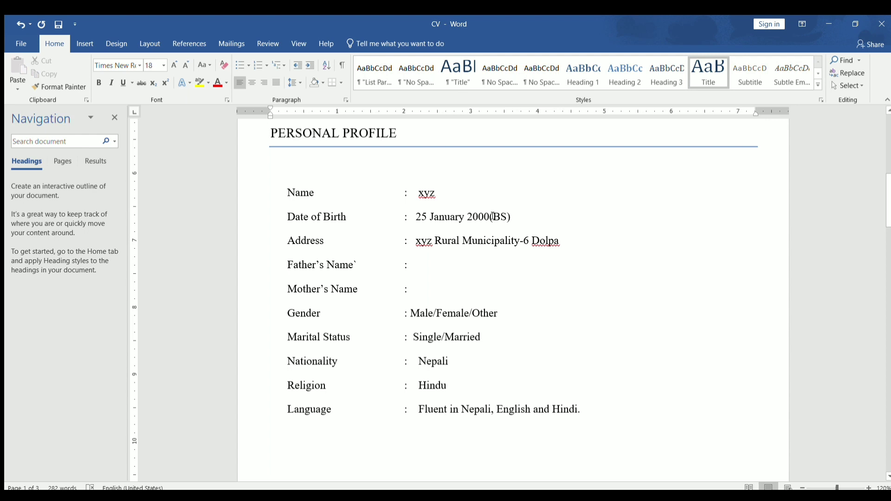
pyautogui.click(563, 241)
pyautogui.press('Return')
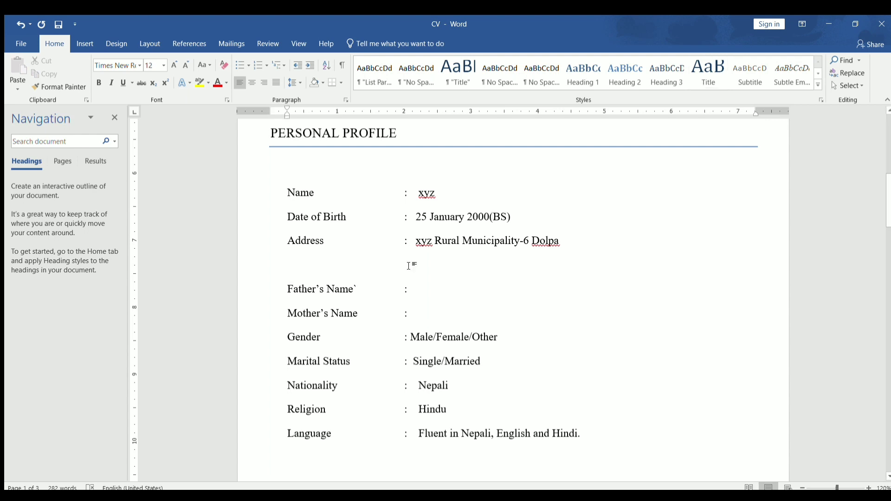
pyautogui.press('BackSpace')
pyautogui.press('BackSpace')
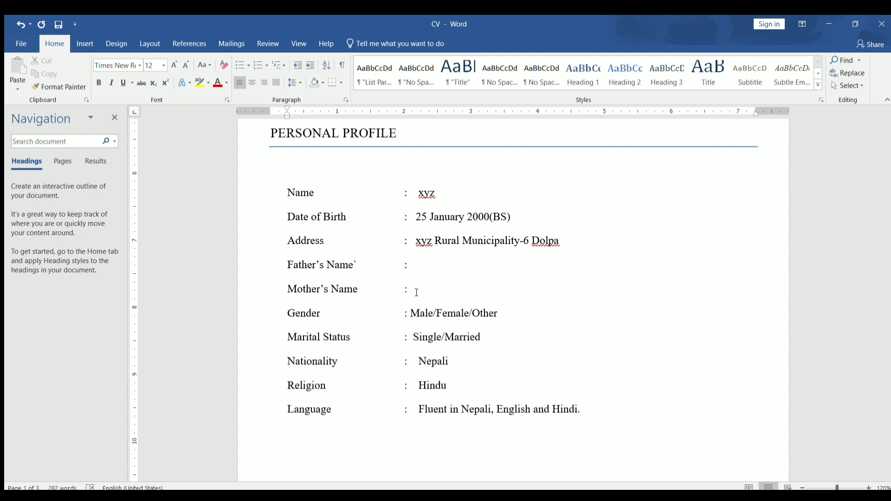
# - Add an opening parenthesis after Bachelor in the Educational Qualification table and place the cursor in the Intermediate row's GPA/Percentage cell
pyautogui.scroll(-2, 482, 340)
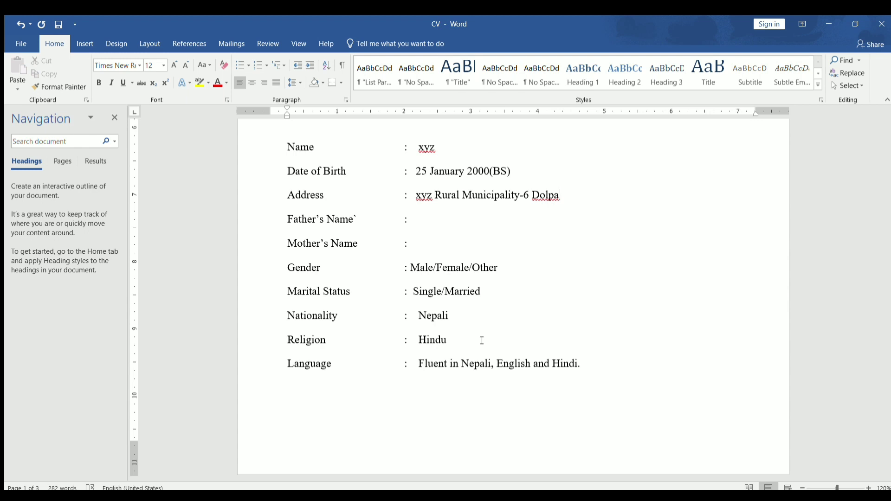
pyautogui.scroll(-5, 482, 341)
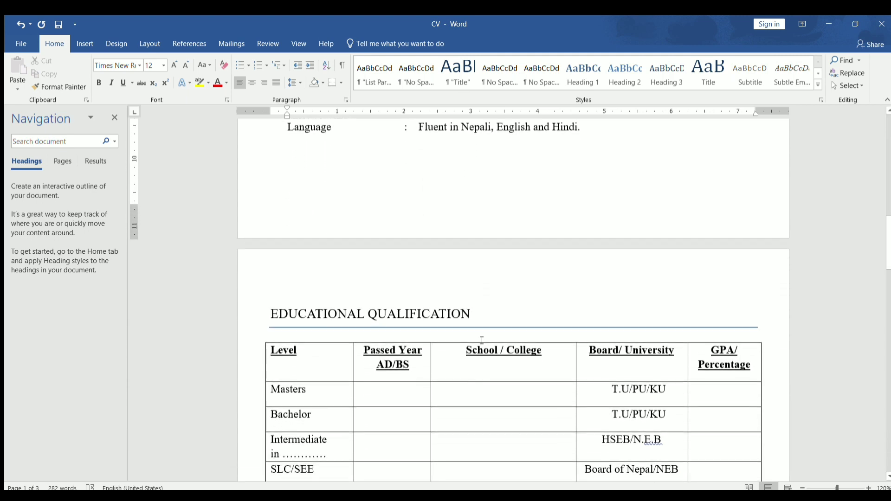
pyautogui.scroll(-2, 482, 341)
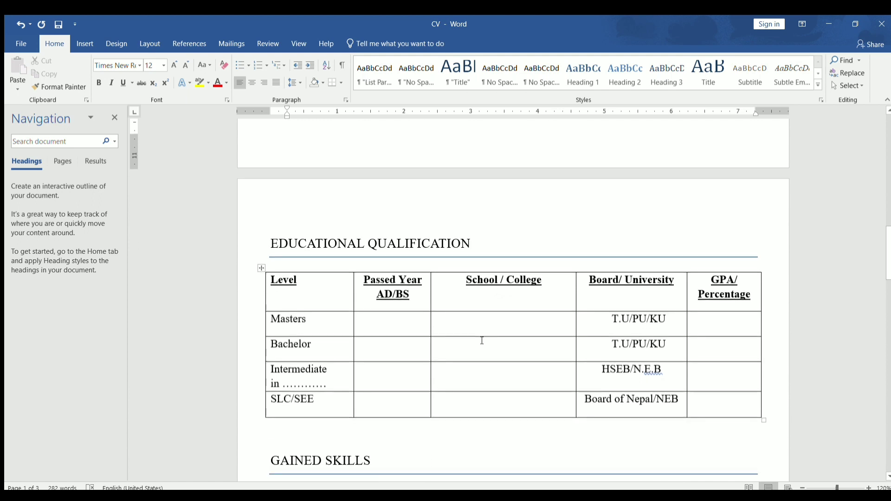
pyautogui.scroll(1, 482, 340)
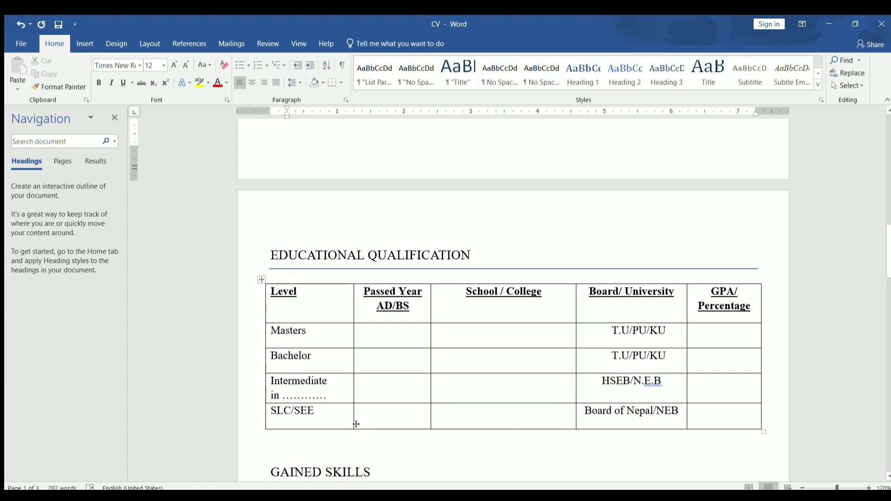
pyautogui.scroll(-1, 357, 425)
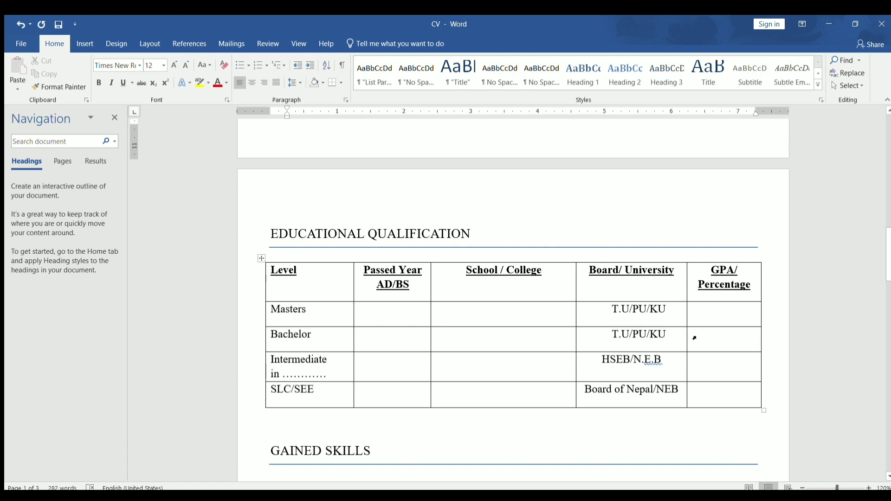
pyautogui.click(319, 335)
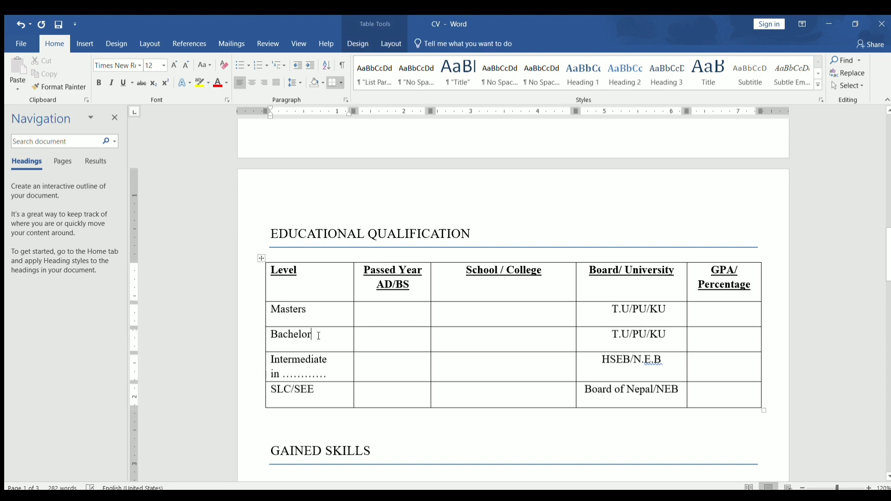
pyautogui.write('(')
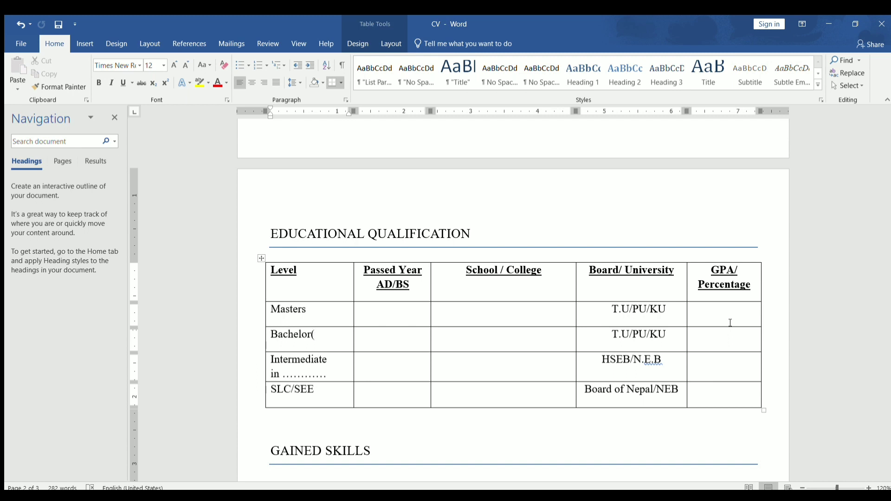
pyautogui.click(718, 346)
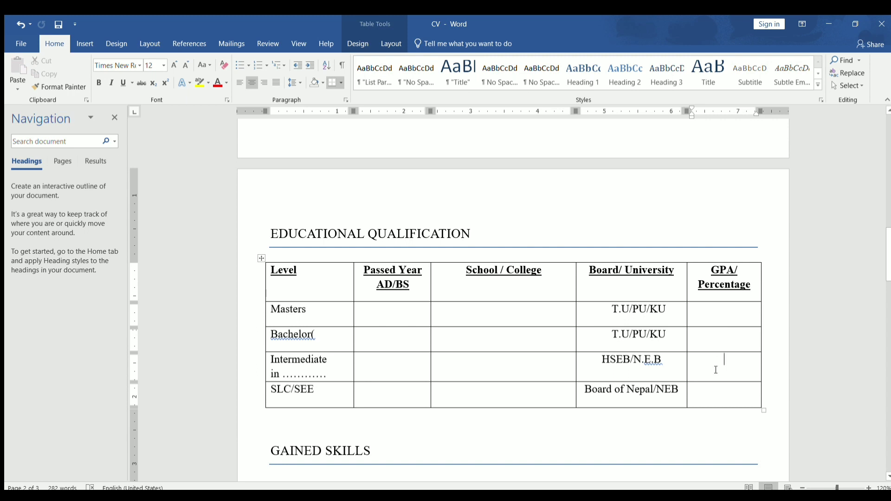
# - Replace the number of months in the first Gained Skills bullet with a "…" placeholder
pyautogui.scroll(-3, 592, 365)
pyautogui.scroll(-1, 592, 365)
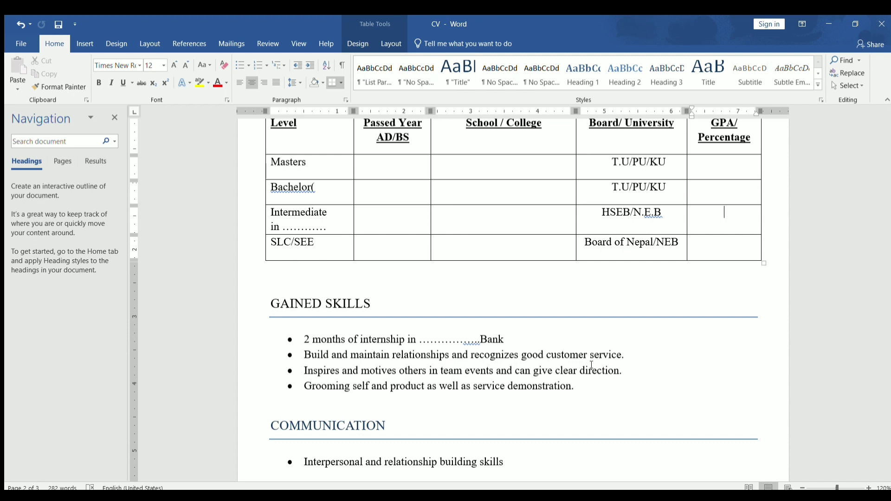
pyautogui.click(310, 339)
pyautogui.press('BackSpace')
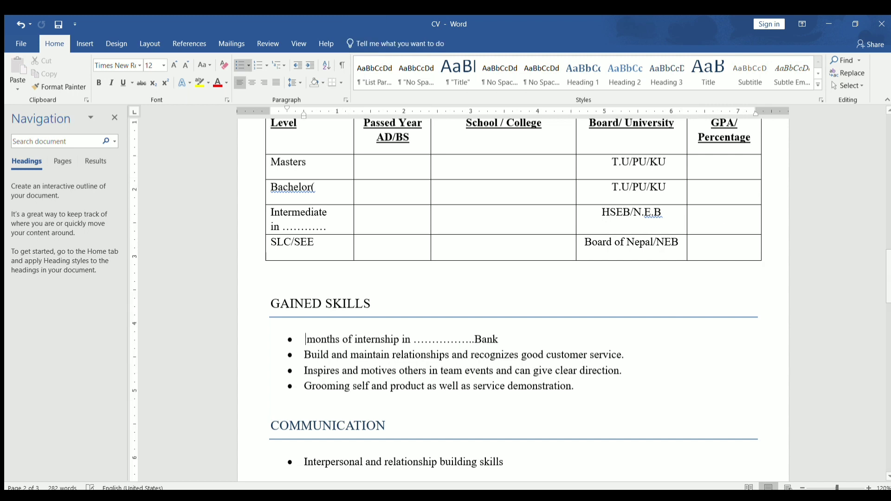
pyautogui.write('...')
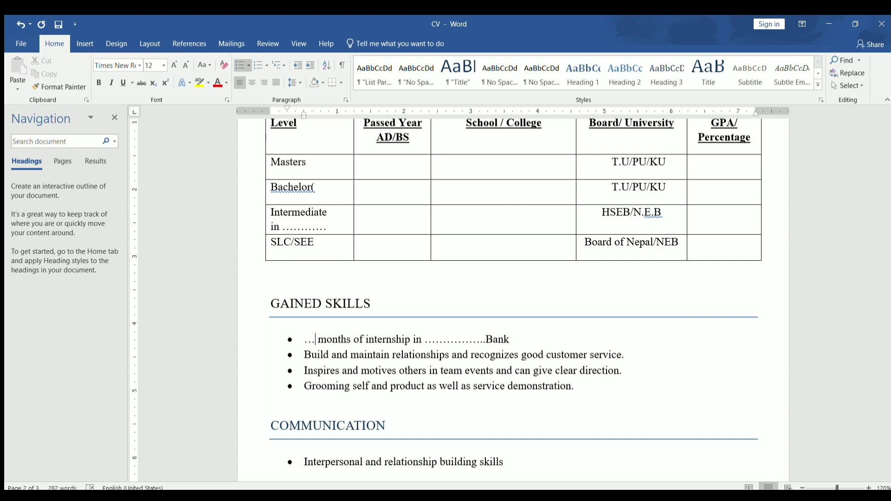
# - Add a bold, non-underlined bullet below the internship entry reading "2 years of working experience in …….."
pyautogui.click(512, 339)
pyautogui.press('Return')
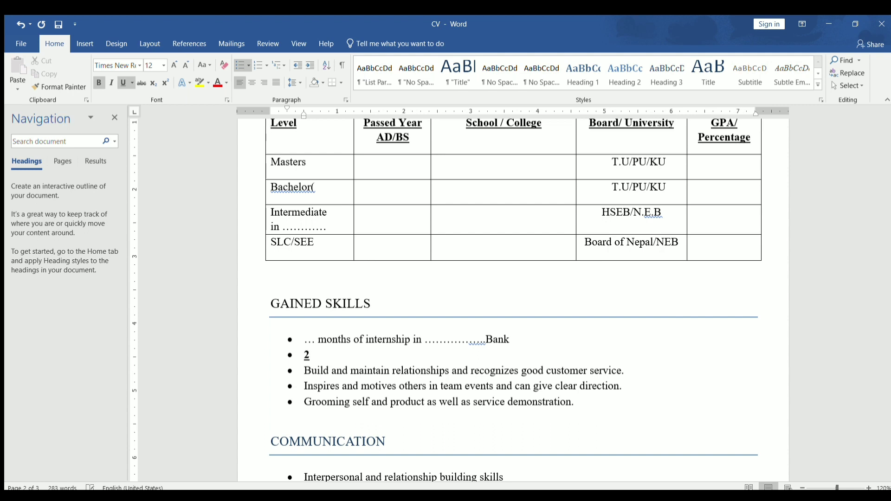
pyautogui.press('BackSpace')
pyautogui.hotkey('ctrl', 'u')
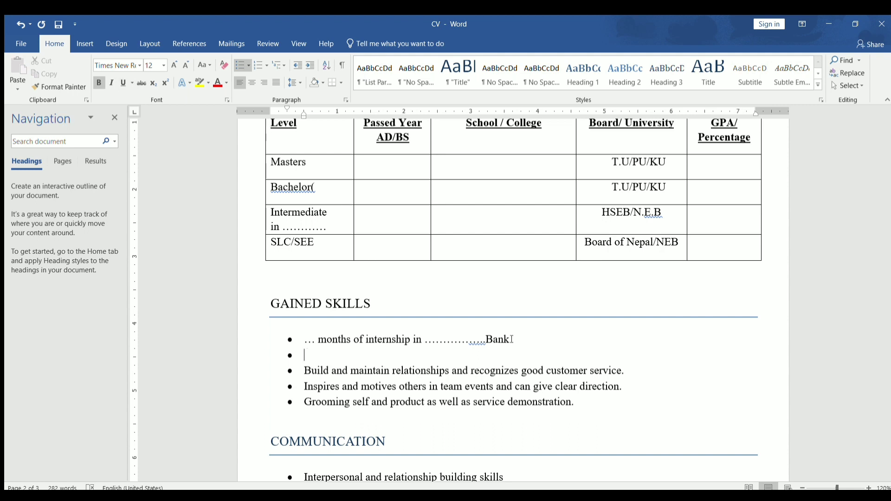
pyautogui.write('2')
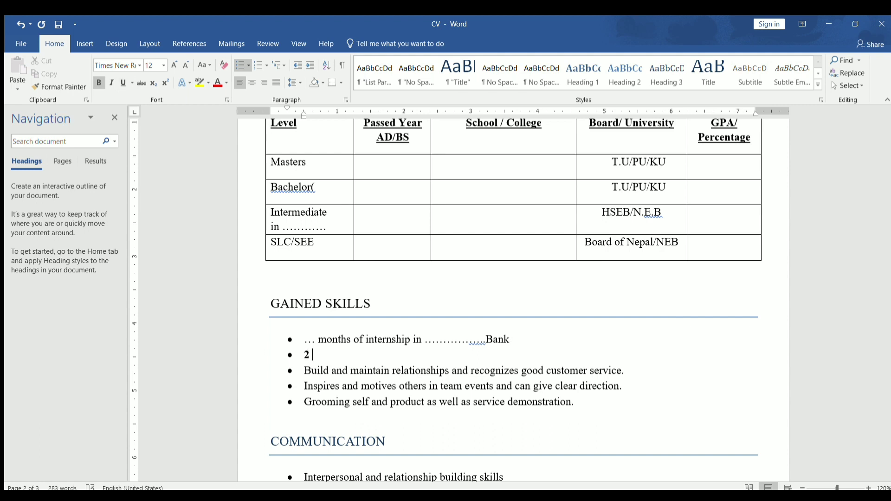
pyautogui.write(' years of working experiecne')
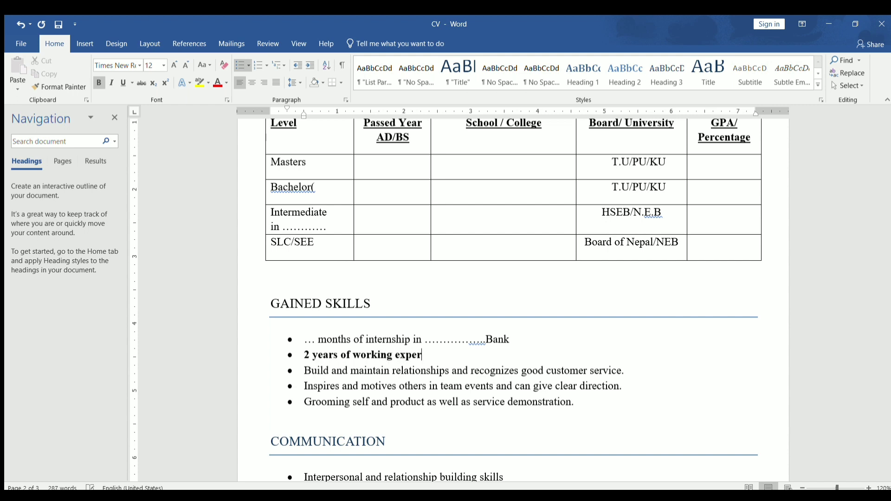
pyautogui.press('Left')
pyautogui.press('Right')
pyautogui.write('in')
pyautogui.write(' ........')
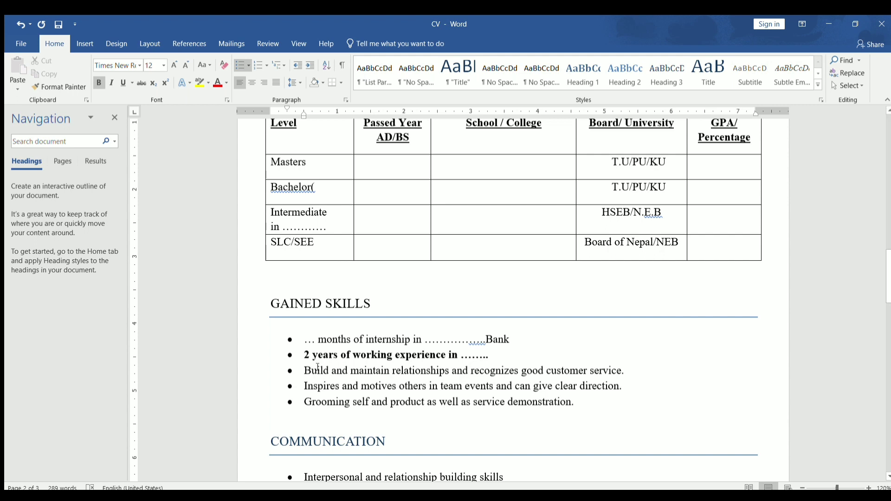
# - Highlight the remaining Gained Skills bullets and examine the Communication, Strength and Language Skill sections
pyautogui.moveTo(304, 369); pyautogui.dragTo(351, 403)
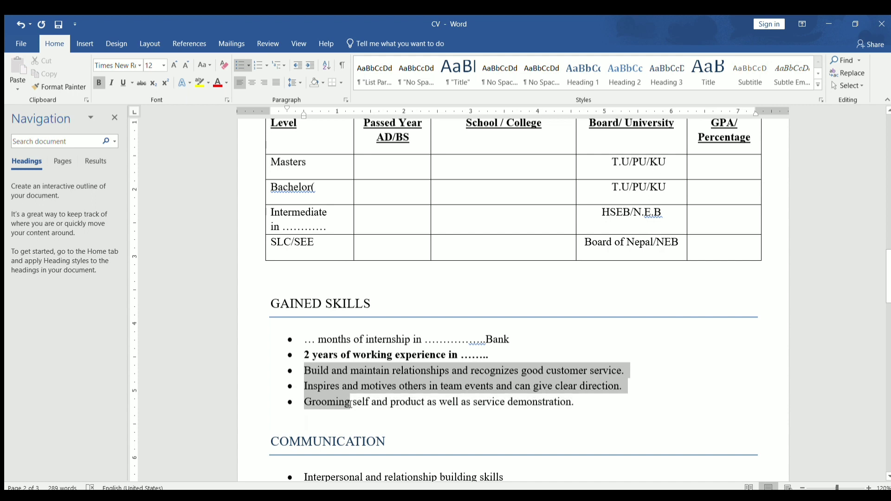
pyautogui.scroll(-3, 351, 404)
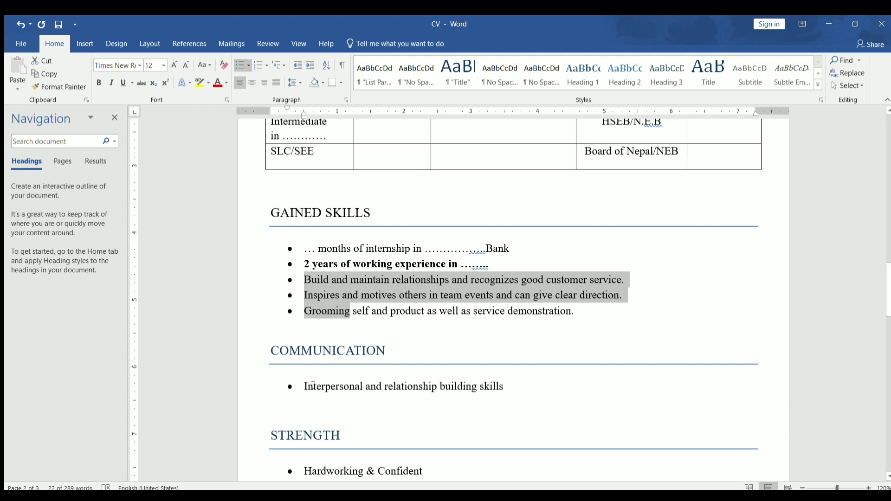
pyautogui.scroll(-3, 313, 386)
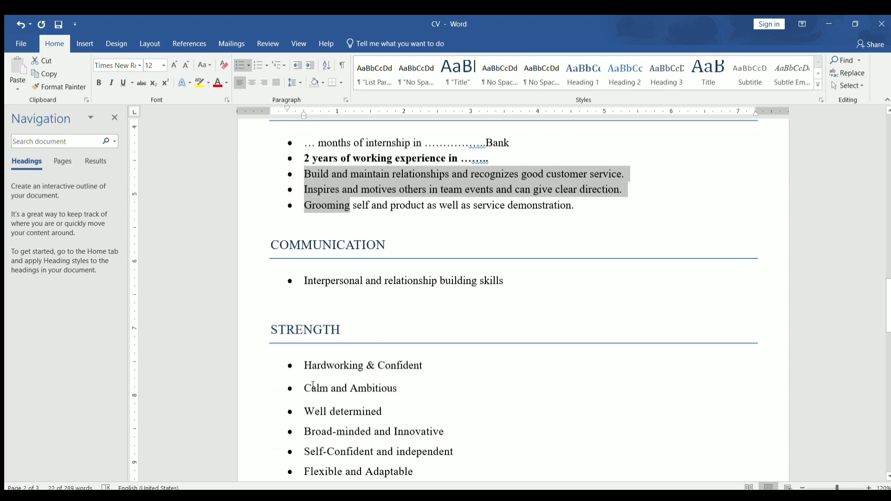
pyautogui.scroll(-3, 314, 386)
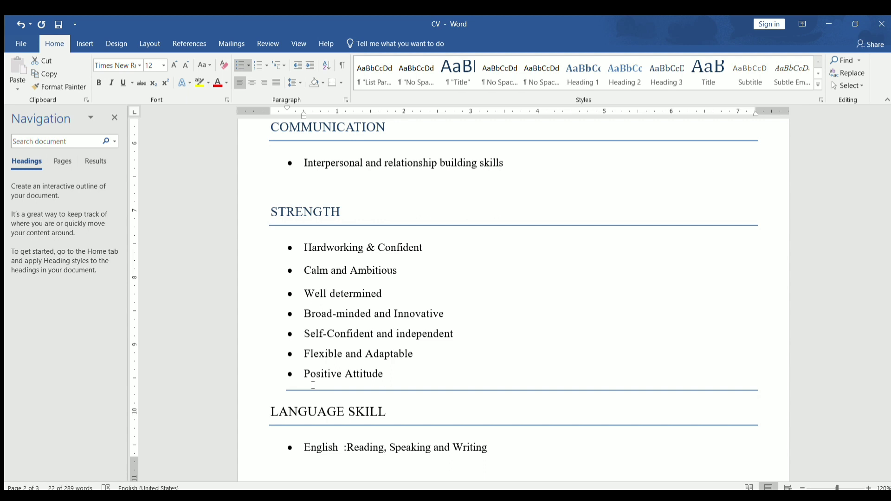
pyautogui.scroll(-3, 314, 385)
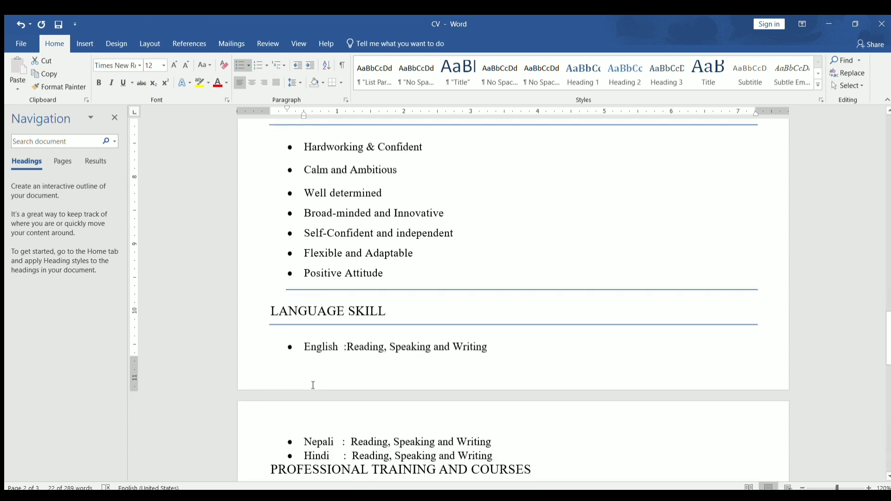
pyautogui.scroll(-3, 313, 385)
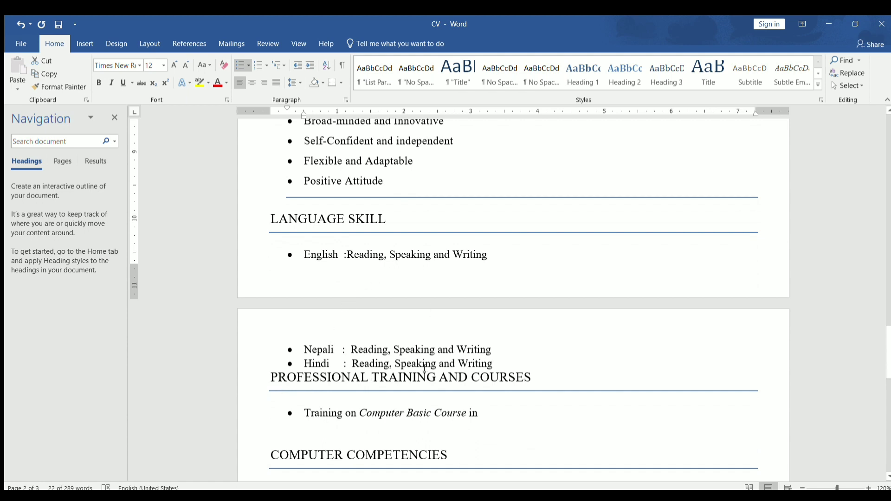
# - Insert a blank line between the Hindi entry and the Professional Training and Courses heading, and place the cursor after "Computer Basic Course in"
pyautogui.click(499, 368)
pyautogui.press('Return')
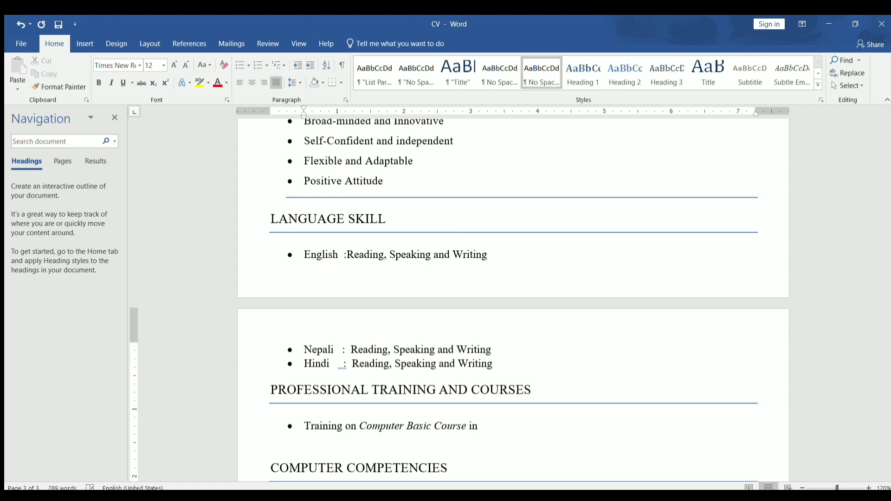
pyautogui.scroll(-3, 513, 301)
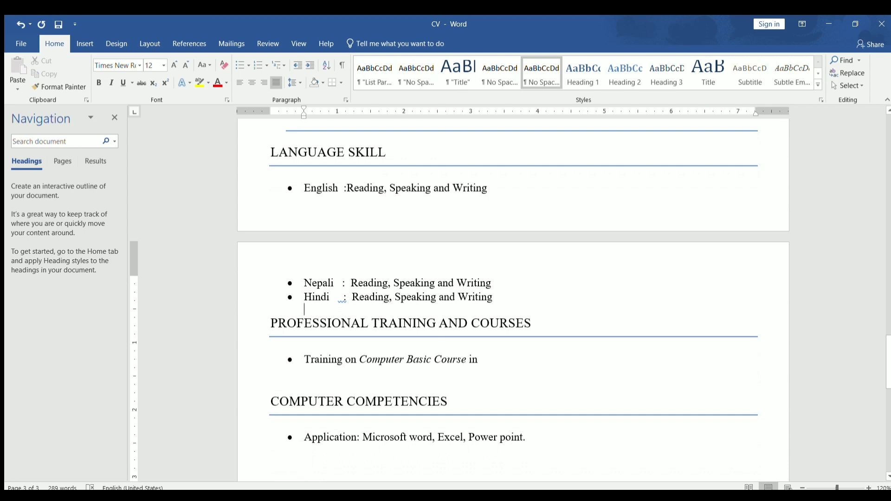
pyautogui.click(495, 356)
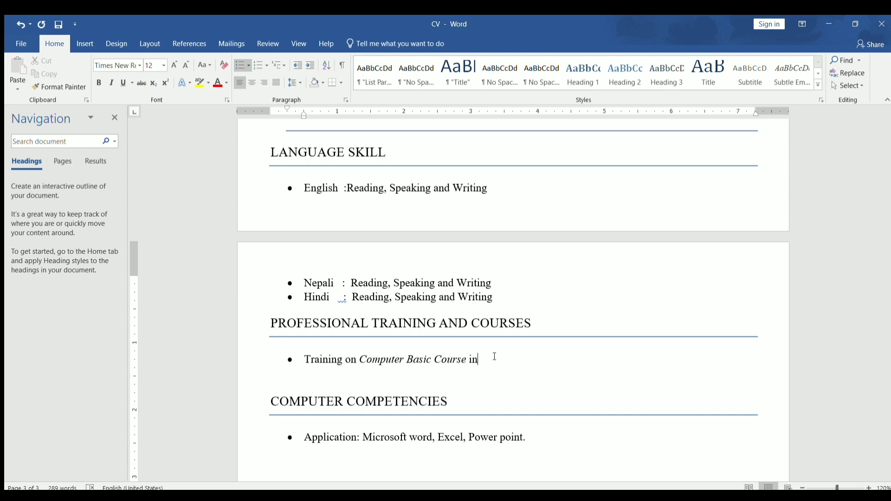
# - Add a dotted placeholder after "Bank ," in the Branch Manager's entry under References
pyautogui.scroll(-4, 495, 357)
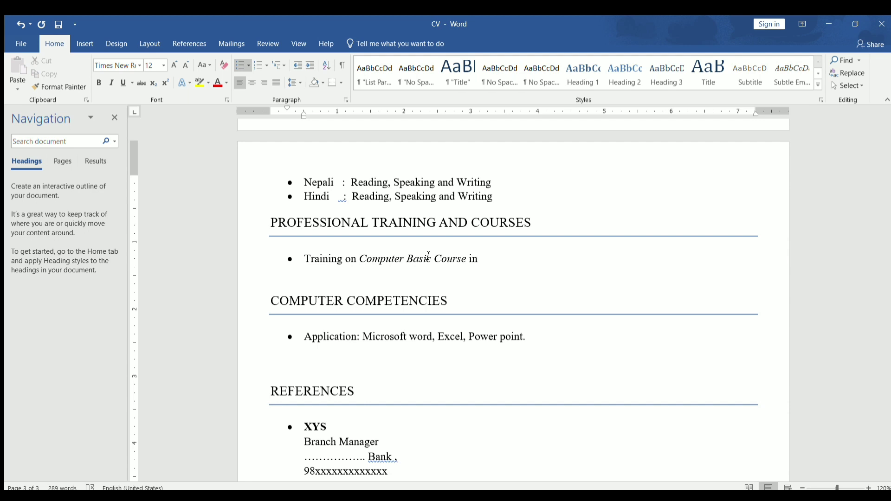
pyautogui.scroll(-3, 514, 324)
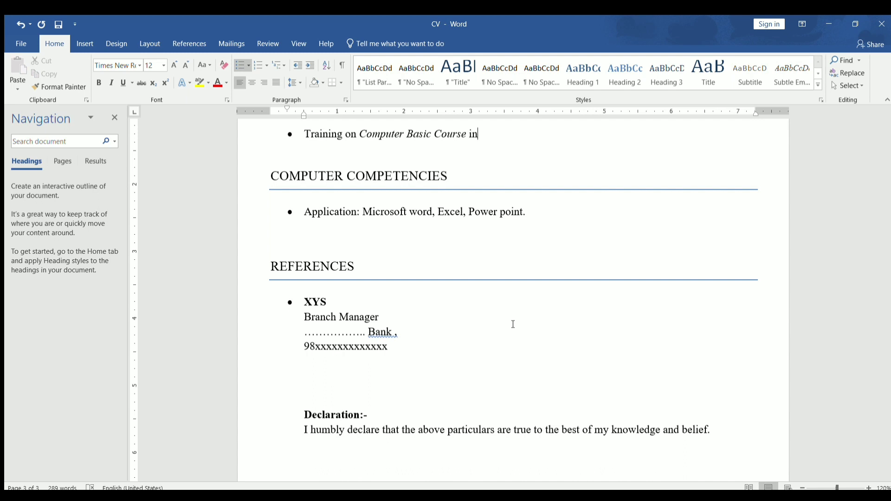
pyautogui.scroll(10, 514, 324)
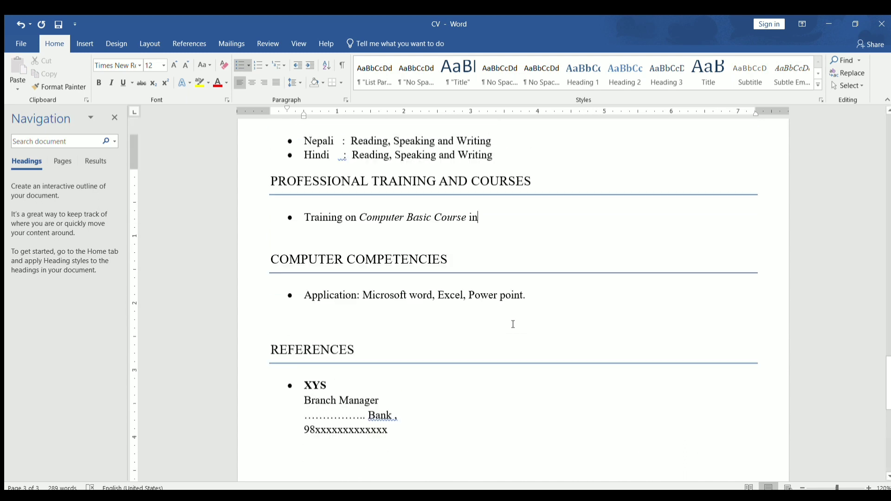
pyautogui.scroll(5, 513, 324)
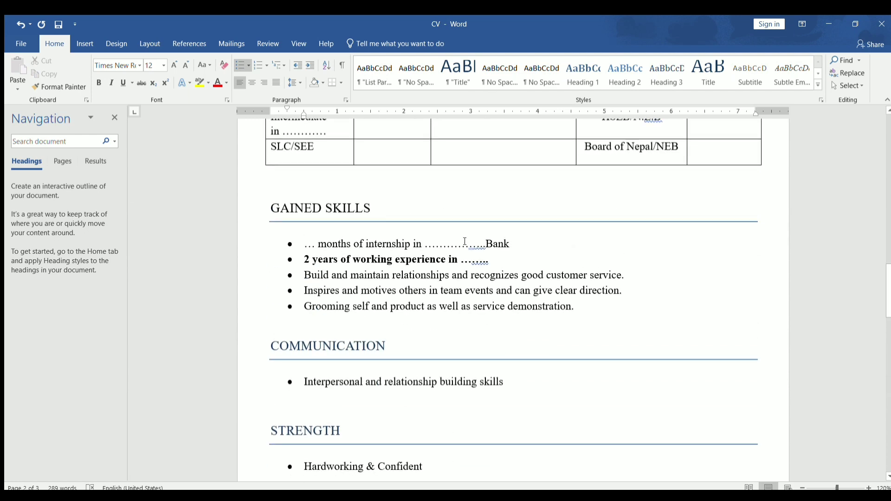
pyautogui.scroll(-15, 465, 242)
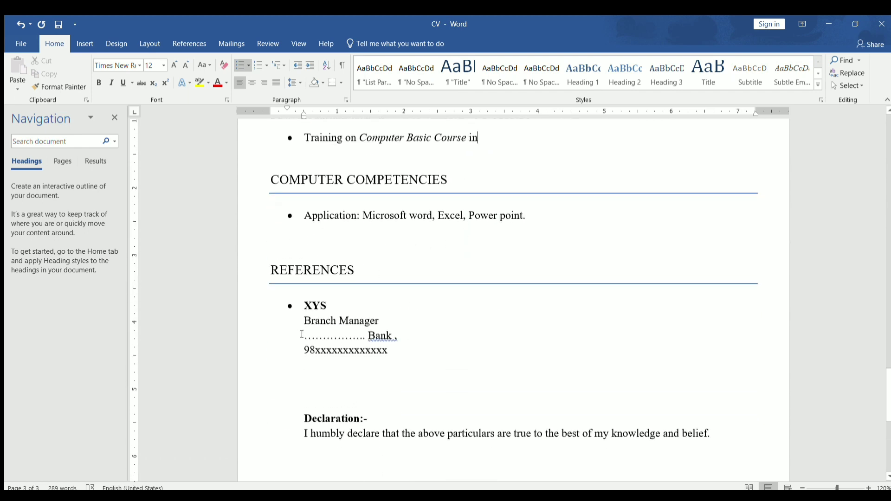
pyautogui.click(403, 335)
pyautogui.write('................')
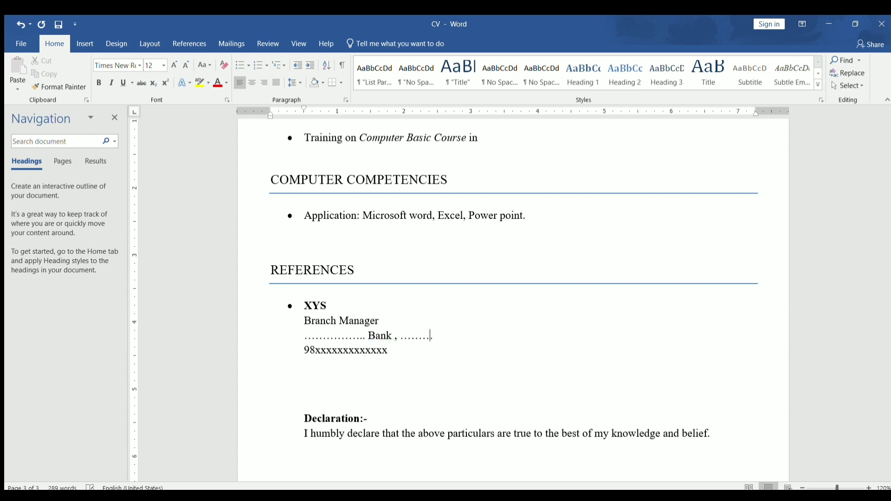
pyautogui.click(399, 355)
pyautogui.press('Return')
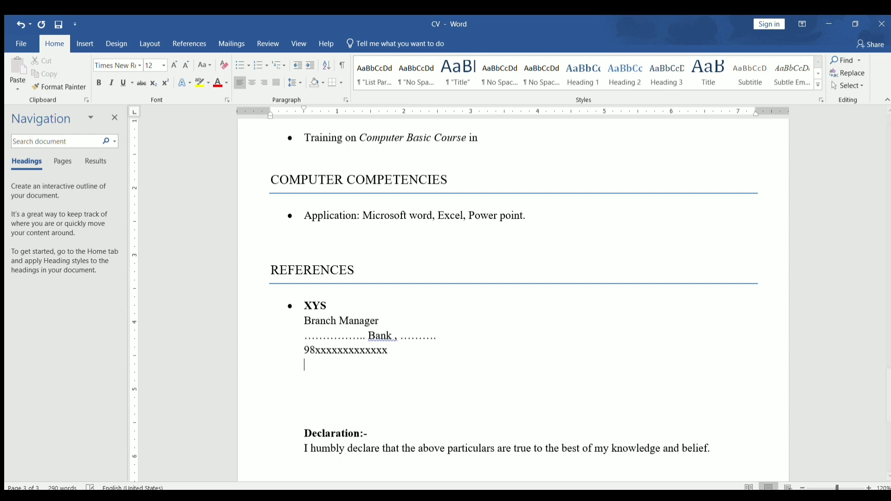
pyautogui.press('Return')
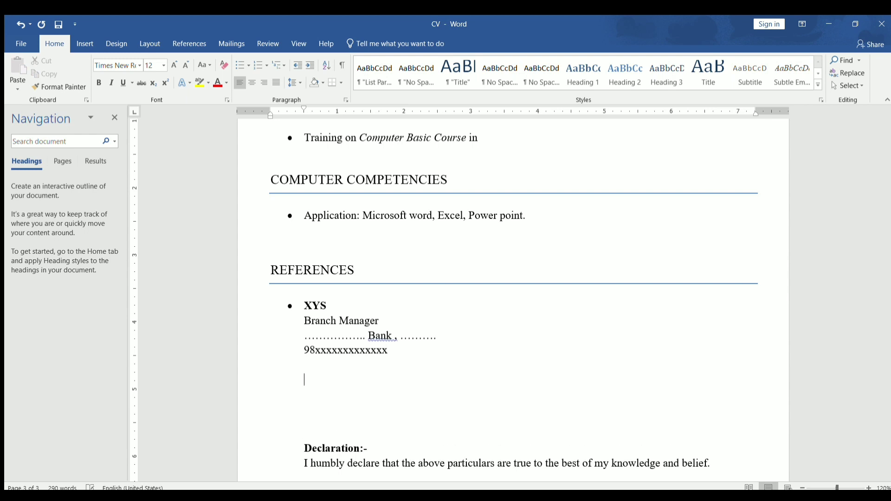
pyautogui.write('Teacher')
# - Examine the Declaration and signature lines, and review the whole CV from the header to the end
pyautogui.scroll(-3, 513, 297)
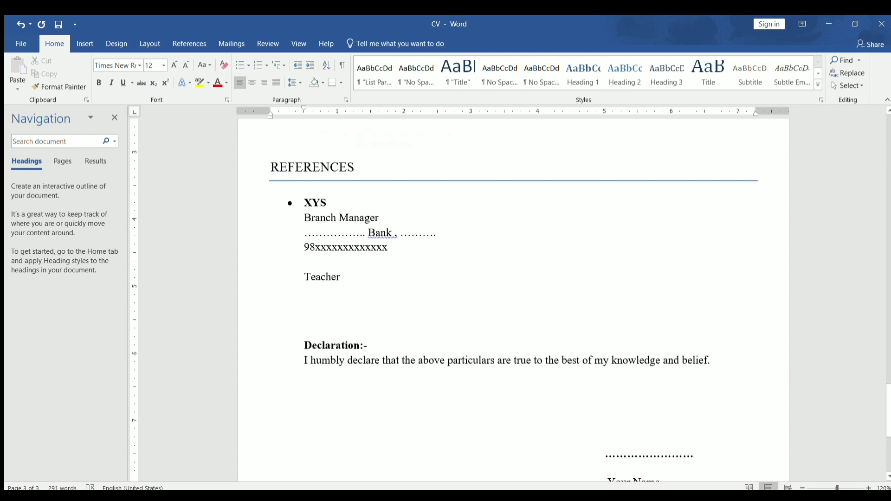
pyautogui.scroll(-3, 513, 297)
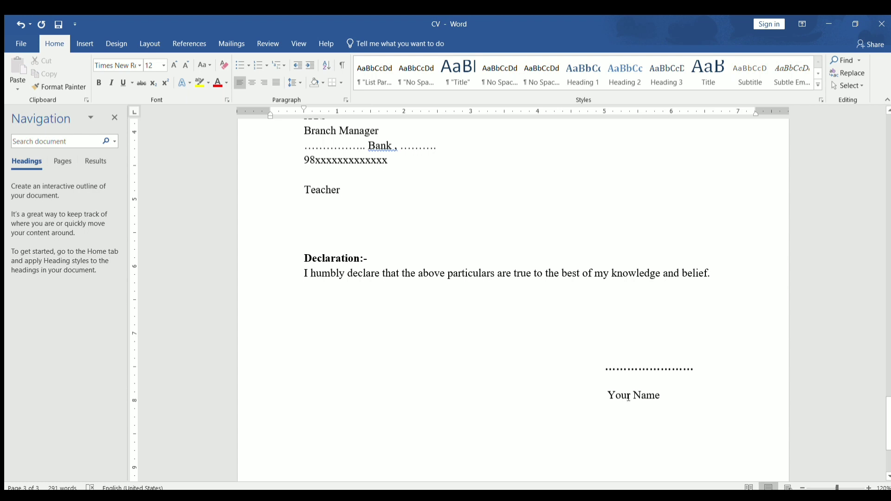
pyautogui.scroll(20, 629, 397)
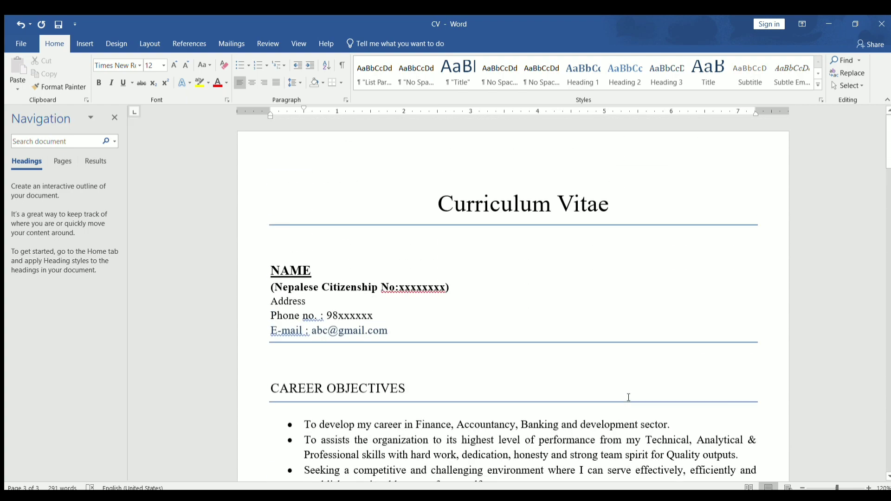
pyautogui.scroll(-20, 628, 398)
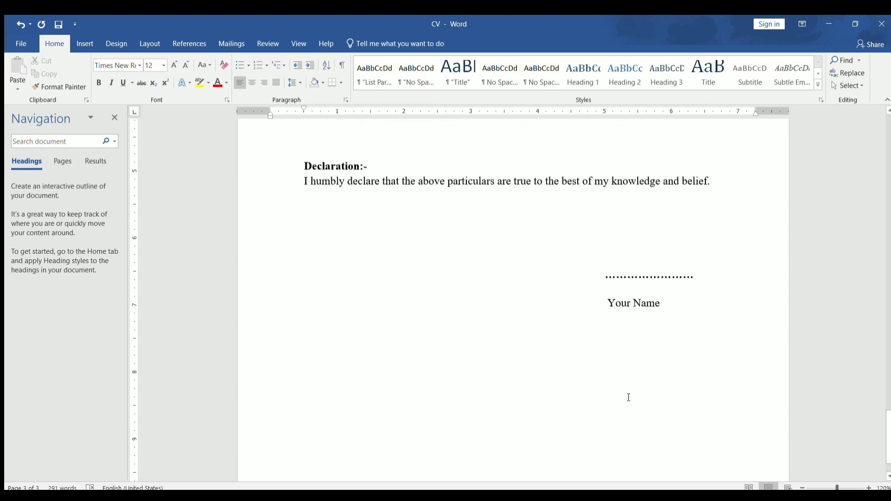
pyautogui.scroll(15, 628, 398)
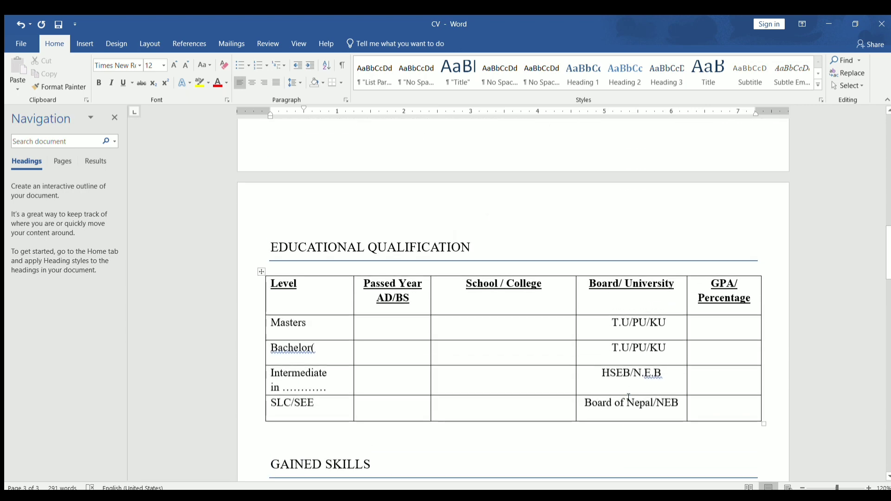